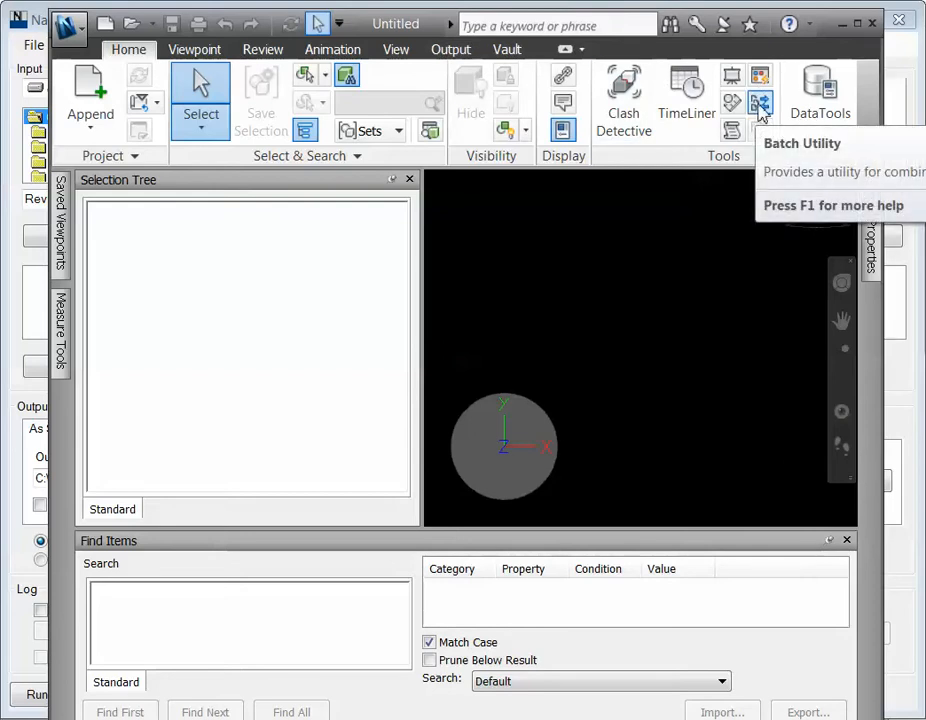
- Start the Batch Utility and open the Users folder on drive C: as the input location
click(760, 110)
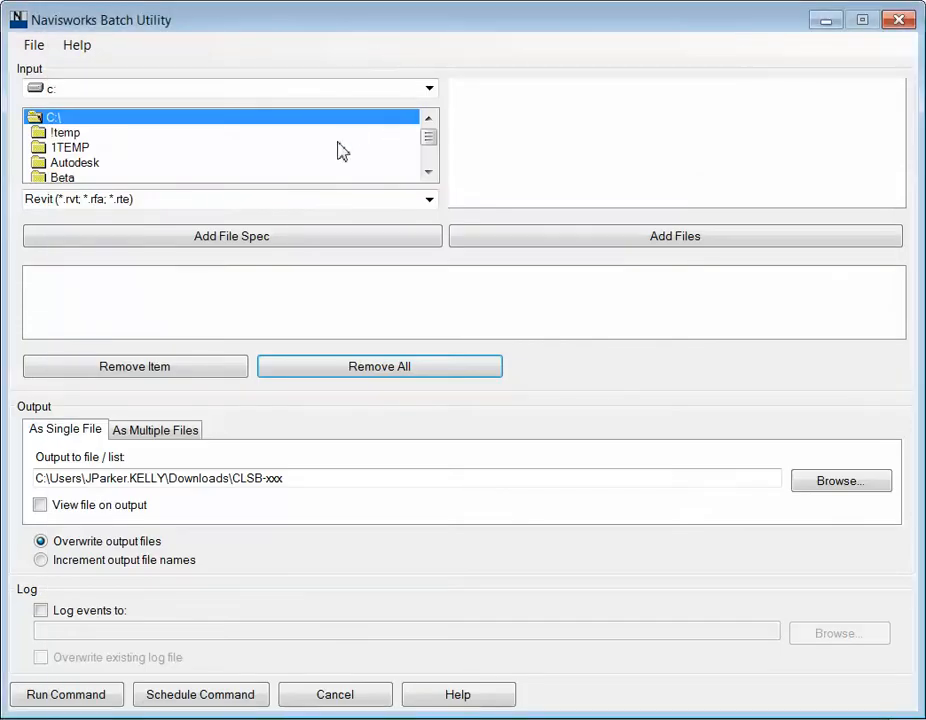
click(429, 172)
click(429, 172)
click(429, 172)
click(429, 172)
click(429, 172)
click(429, 172)
click(429, 172)
click(429, 172)
click(429, 172)
click(429, 172)
click(429, 172)
click(429, 172)
click(429, 172)
click(429, 172)
double_click(72, 150)
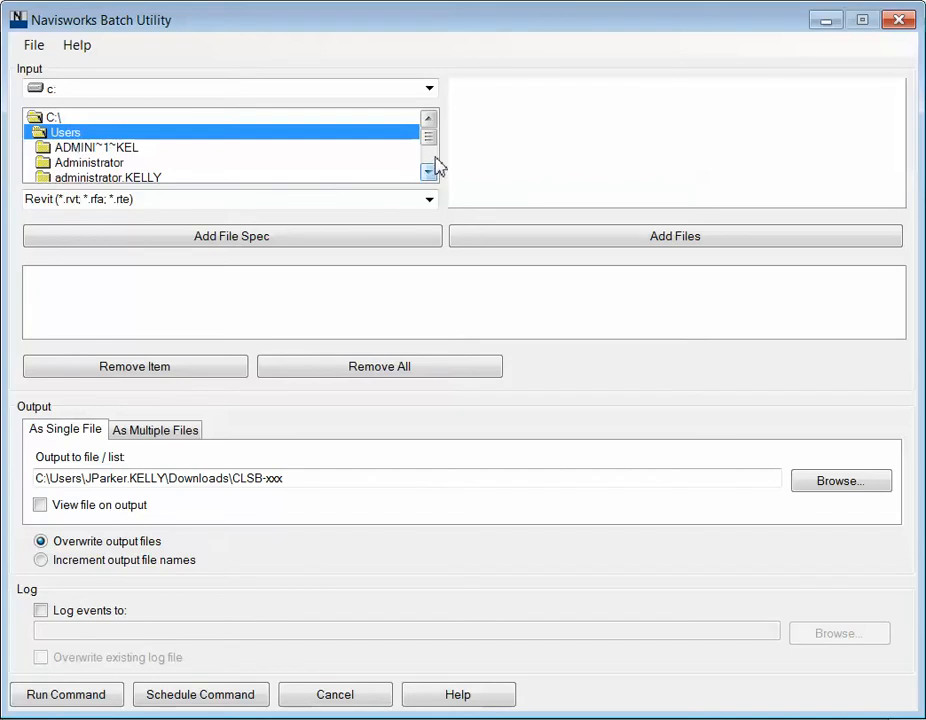
- Open the Downloads folder inside the current user's profile folder to list its Revit files
click(429, 172)
click(429, 172)
click(430, 173)
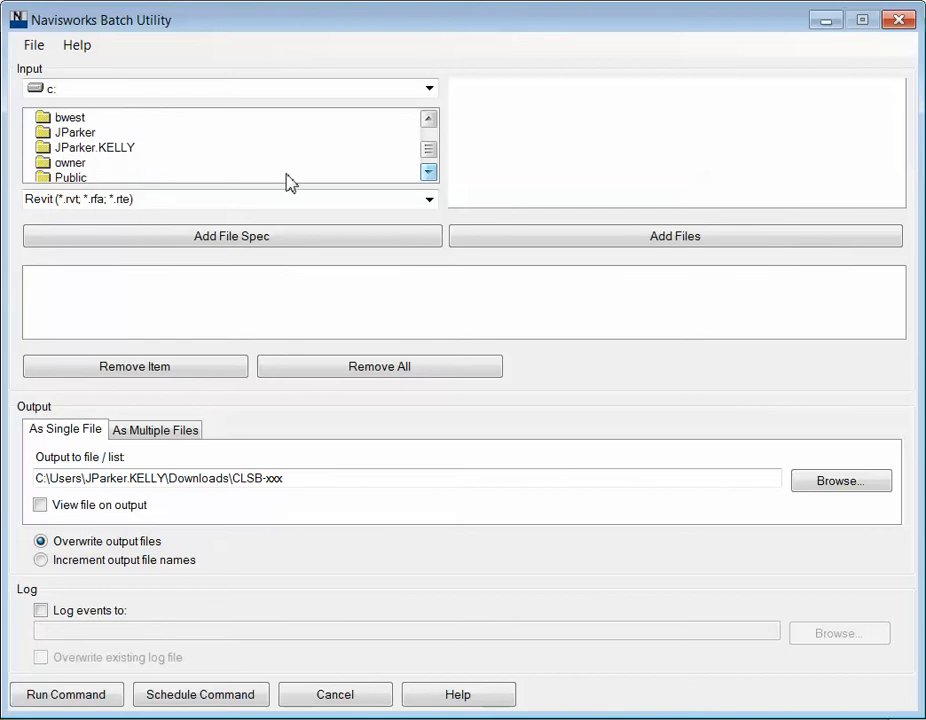
double_click(72, 149)
click(432, 176)
click(432, 176)
click(432, 176)
click(432, 176)
double_click(70, 148)
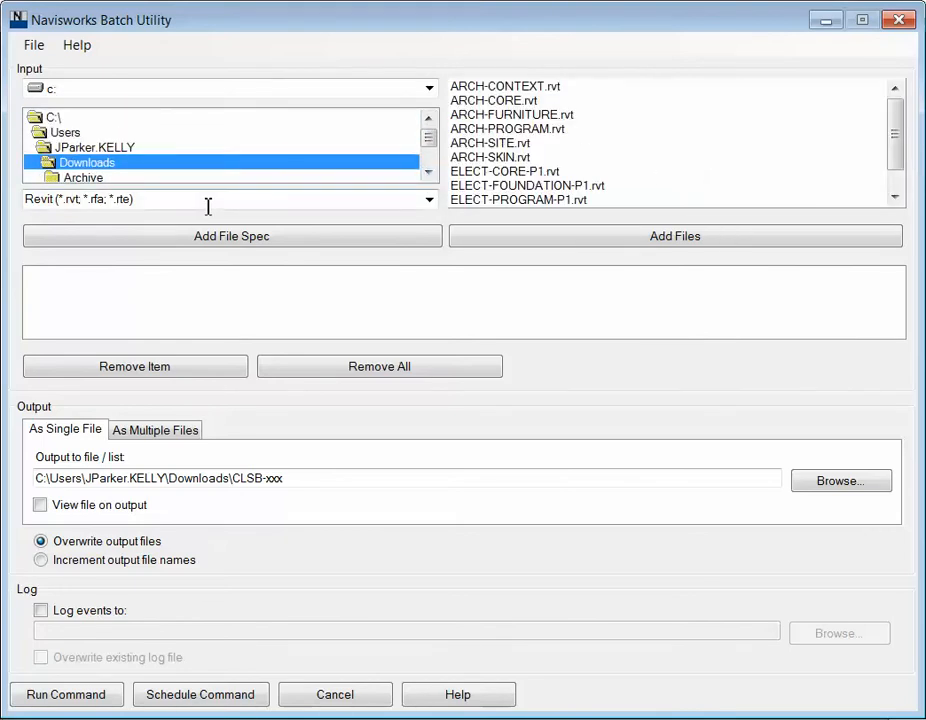
- Review the supported input file types, and try adding the Revit file spec for Downloads before clearing the batch list
click(430, 200)
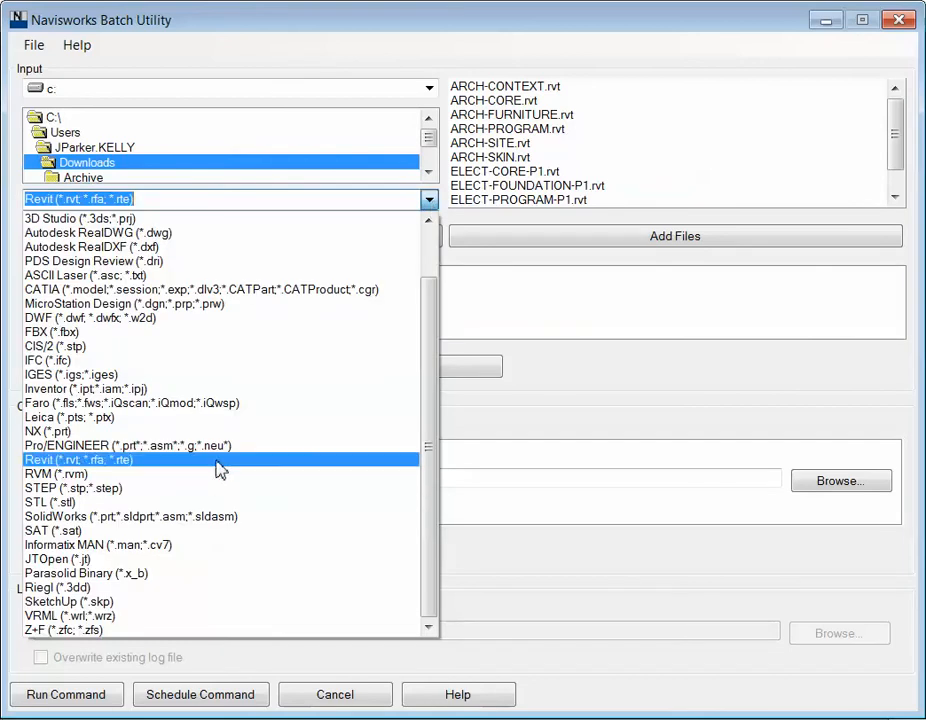
scroll(182, 343, up, 2)
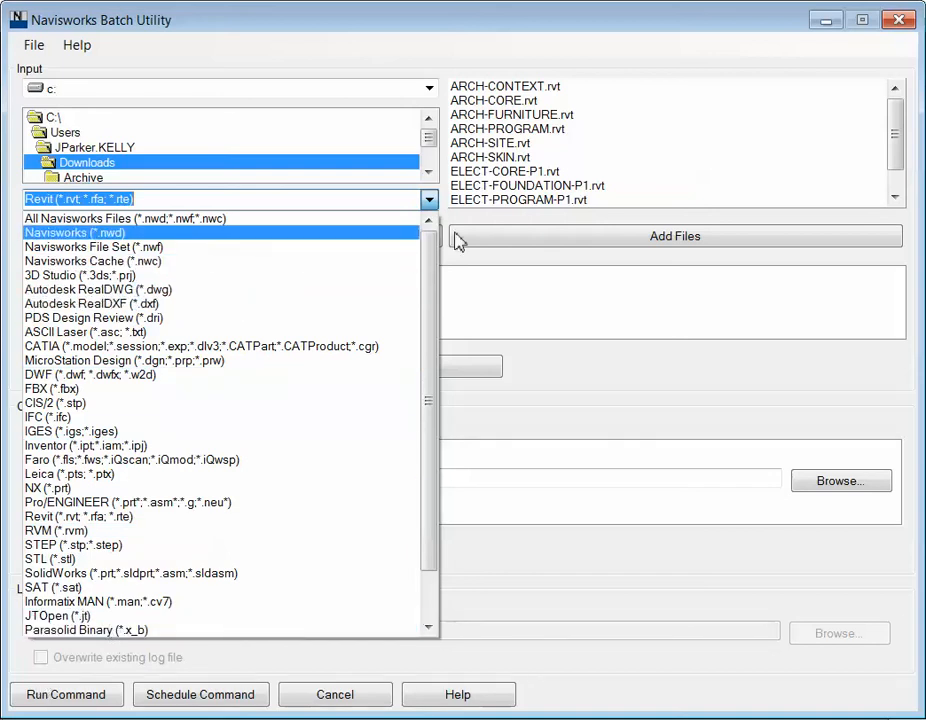
click(429, 199)
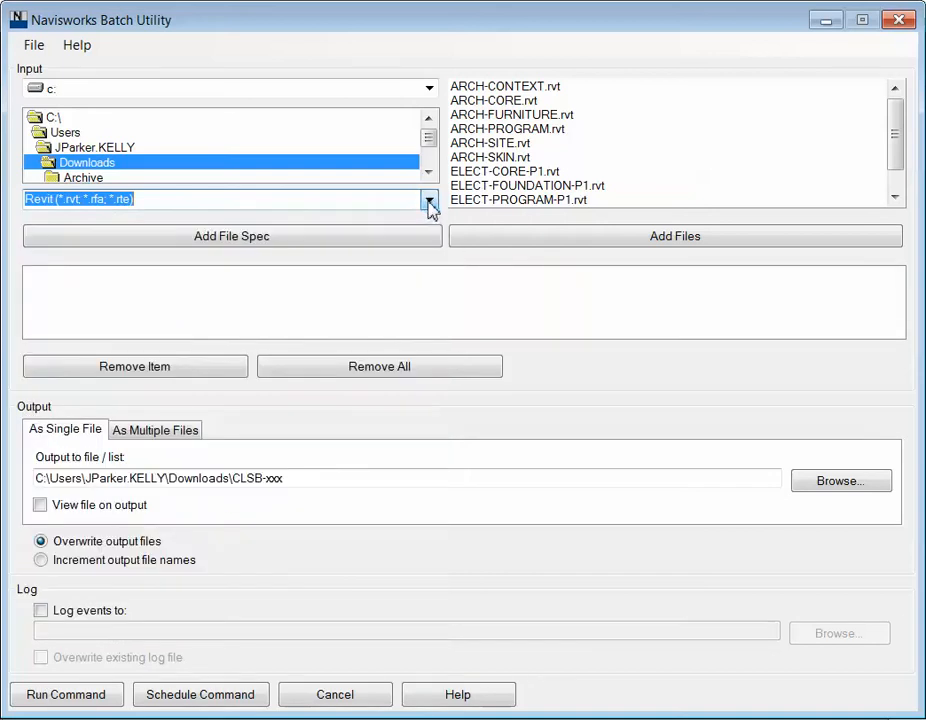
click(218, 247)
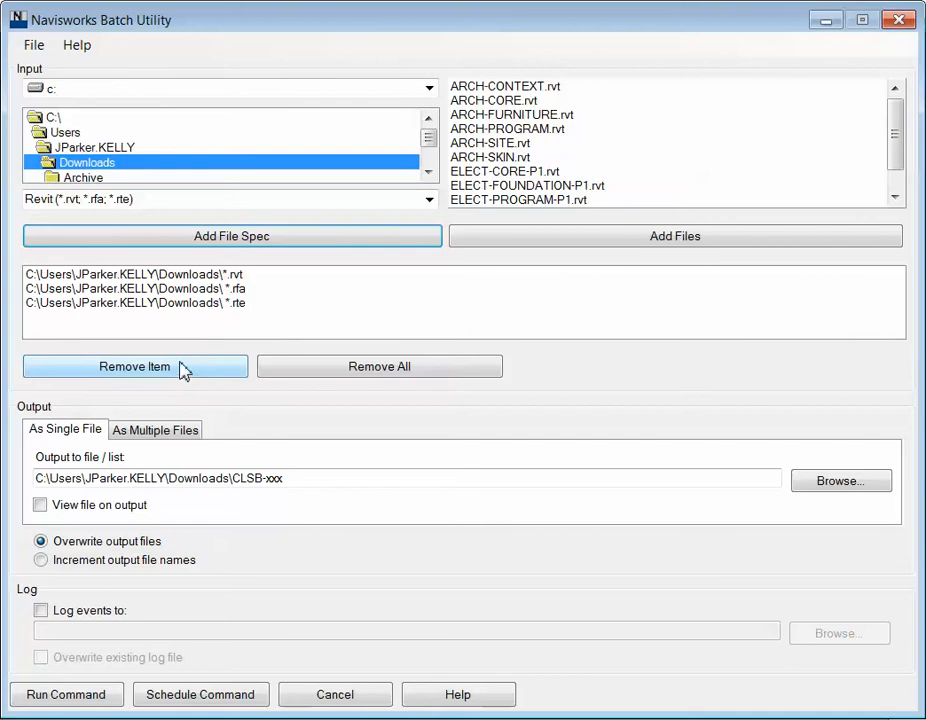
click(284, 380)
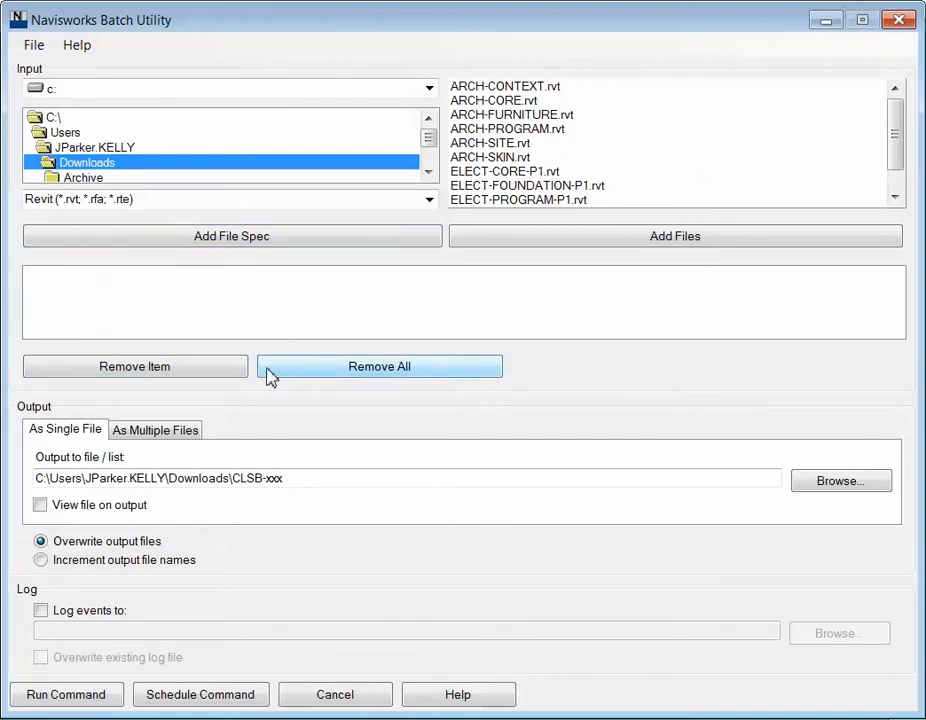
- Add all Revit files from ARCH-CONTEXT.rvt through PLUMB-PROGRAM-P1.rvt to the batch list
click(471, 88)
scroll(898, 158, down, 1)
scroll(898, 158, down, 1)
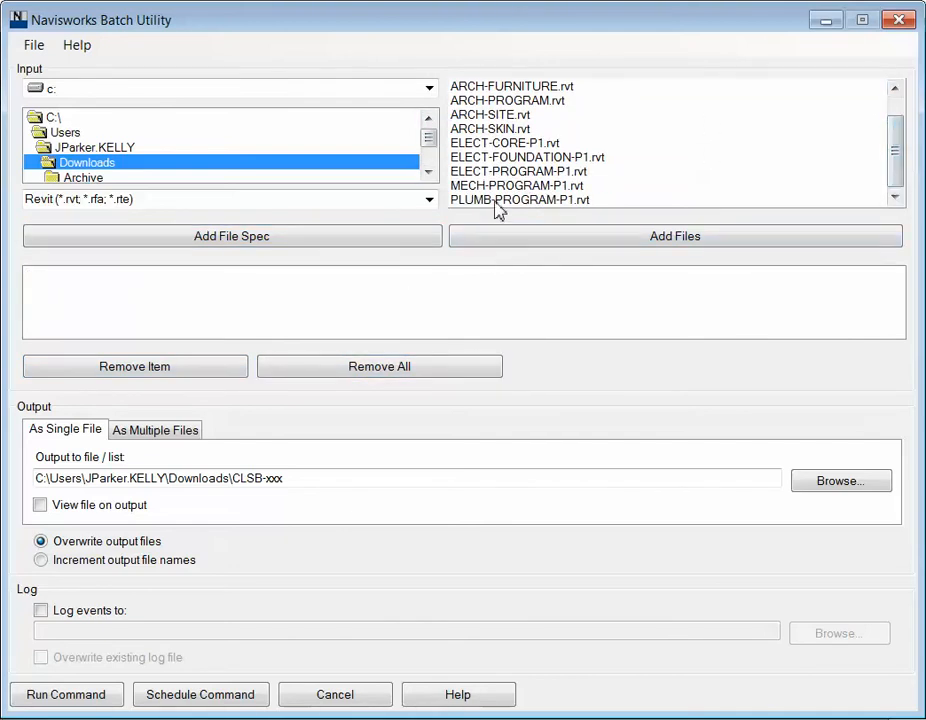
shift+click(498, 200)
click(657, 240)
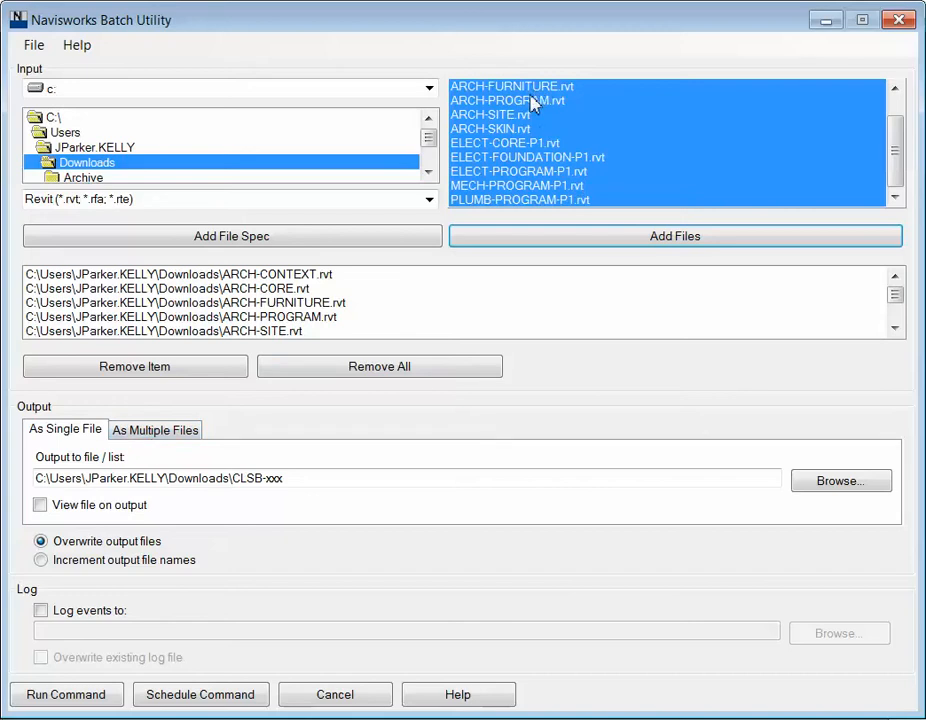
- Check the output options for multiple files and return to single-file output
click(127, 436)
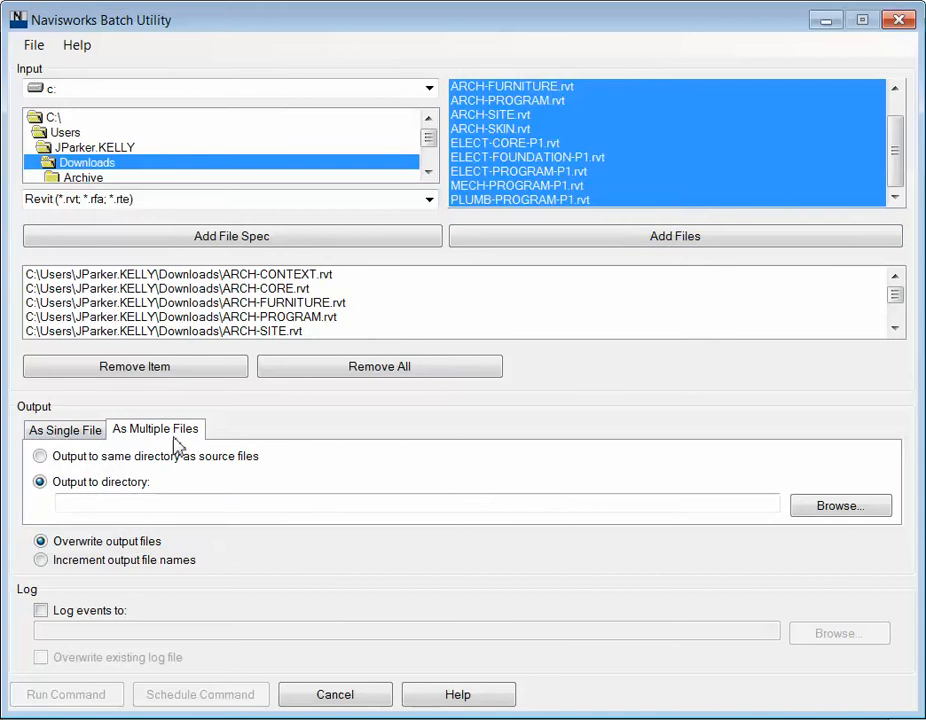
click(97, 440)
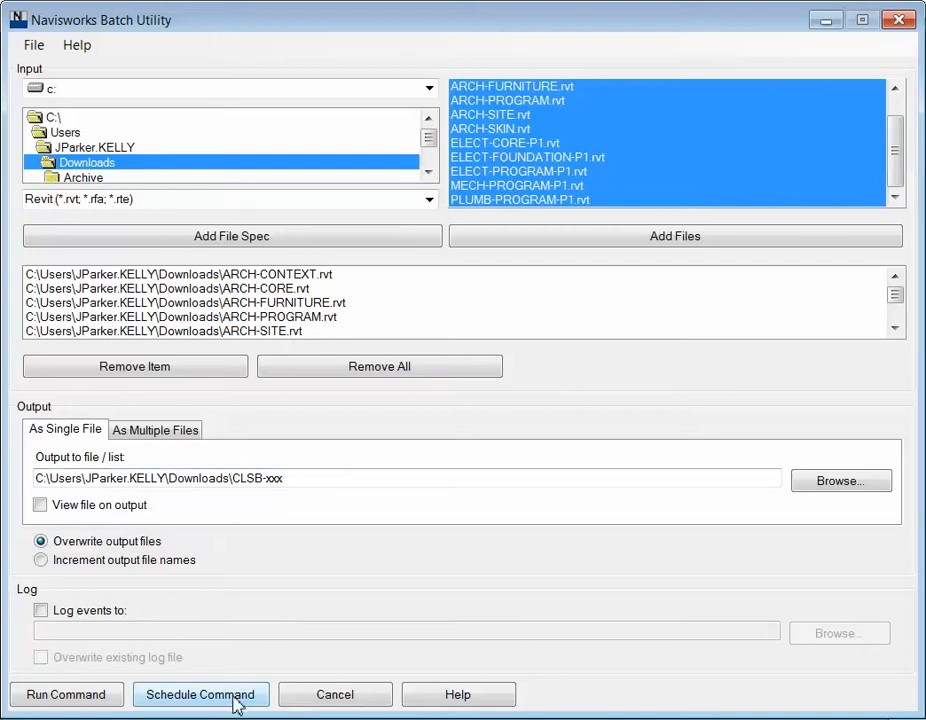
- Schedule the batch command and save its task file as scheduledcommand.txt in Documents, replacing the existing file
click(197, 704)
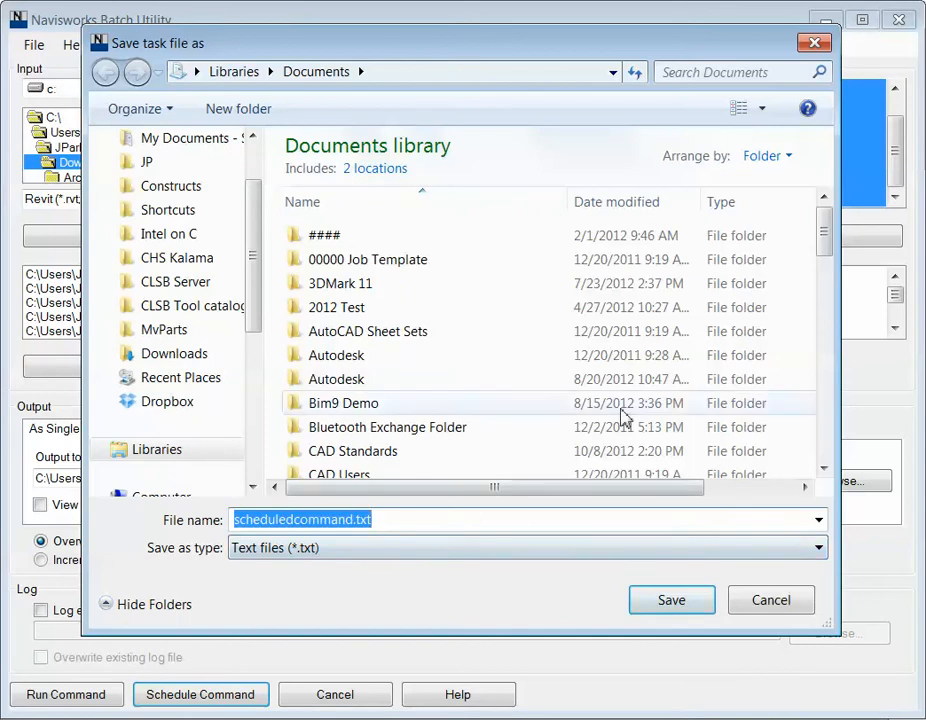
scroll(825, 250, down, 1)
mouse_move(825, 250)
mouse_down()
mouse_move(835, 399)
mouse_move(843, 289)
mouse_move(823, 256)
mouse_up()
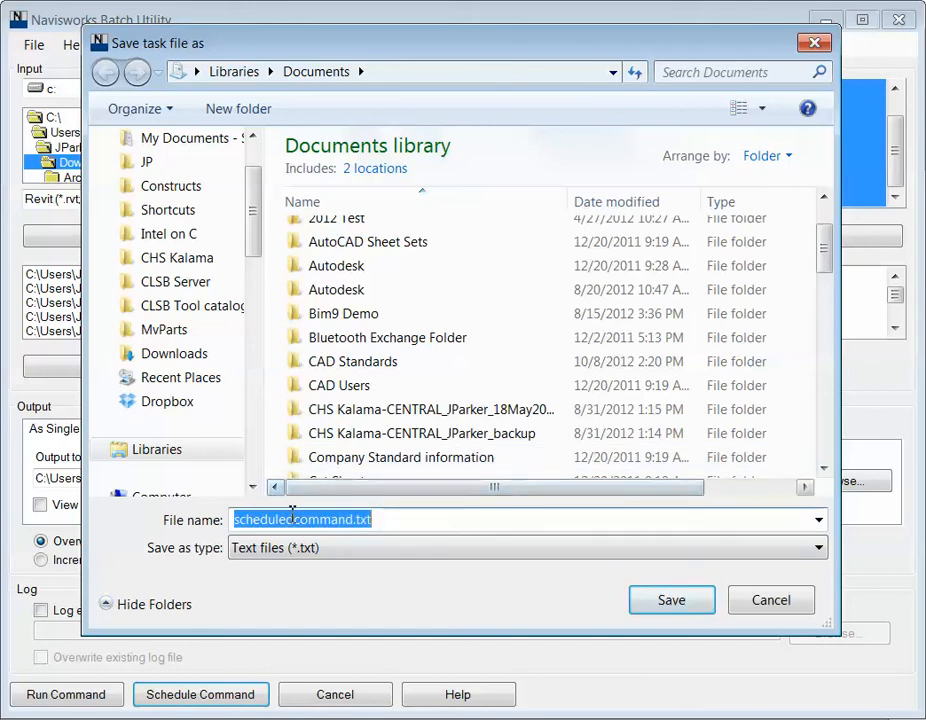
click(657, 603)
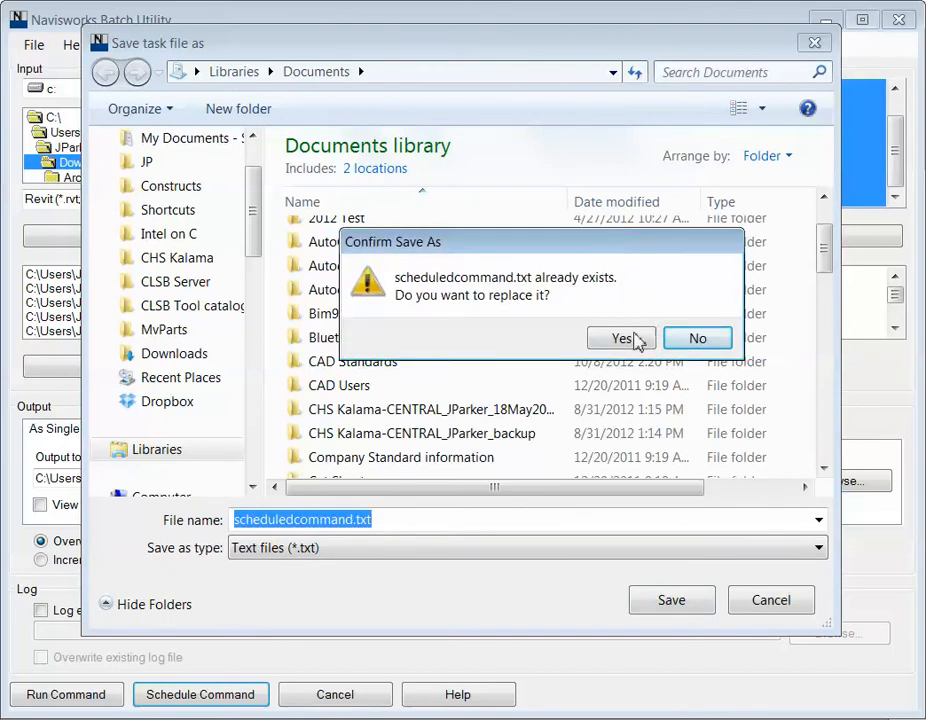
click(638, 340)
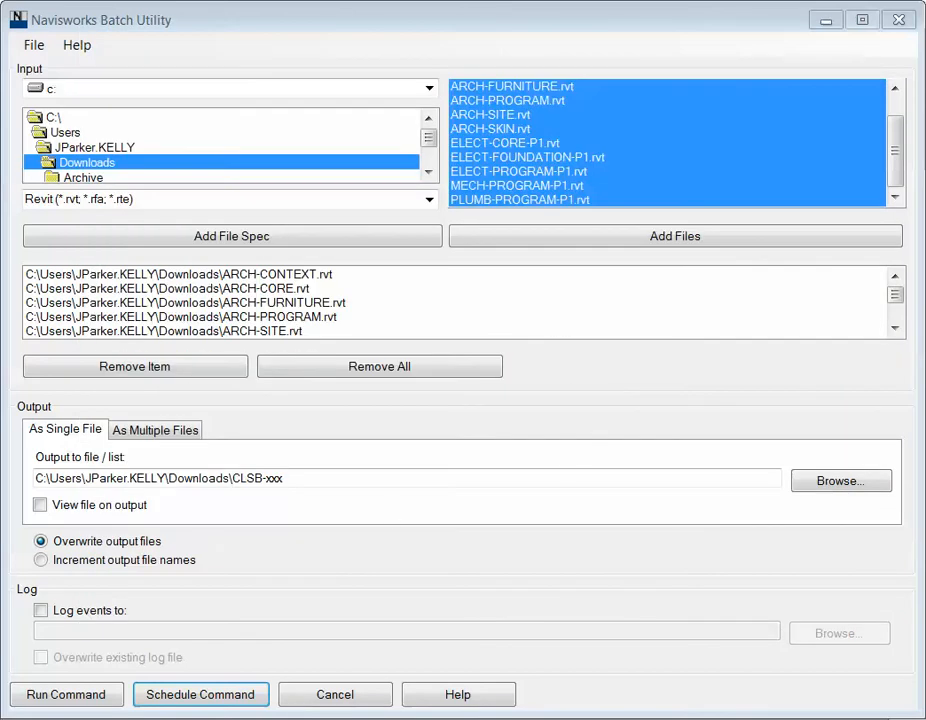
- Enter the account password for the scheduled task and accept the task name Navisworks Batch Utility Task 3
click(201, 694)
drag(378, 190, 314, 250)
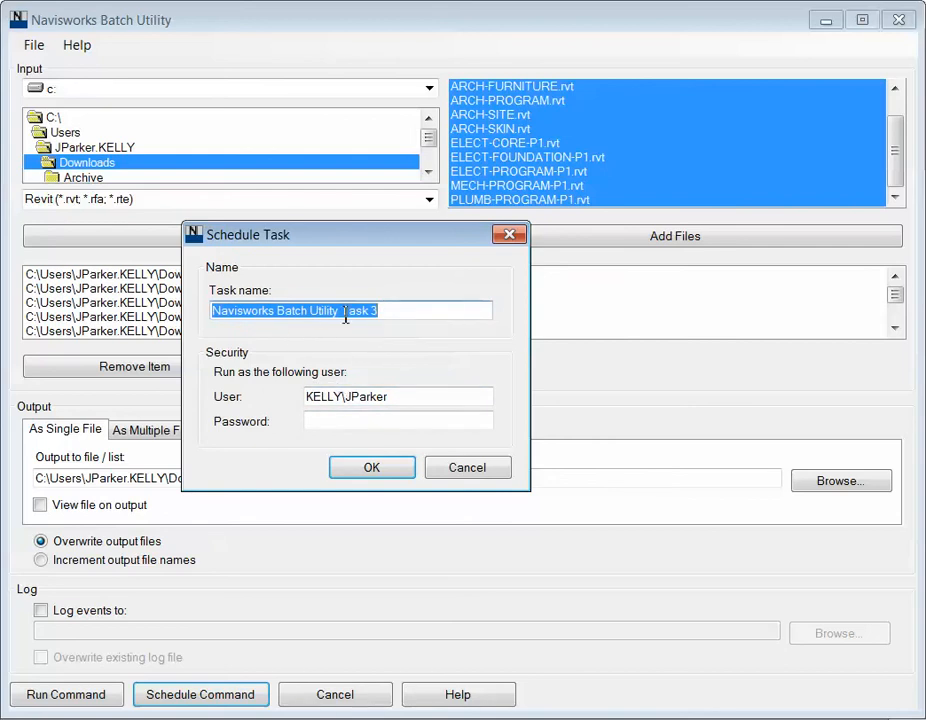
click(387, 418)
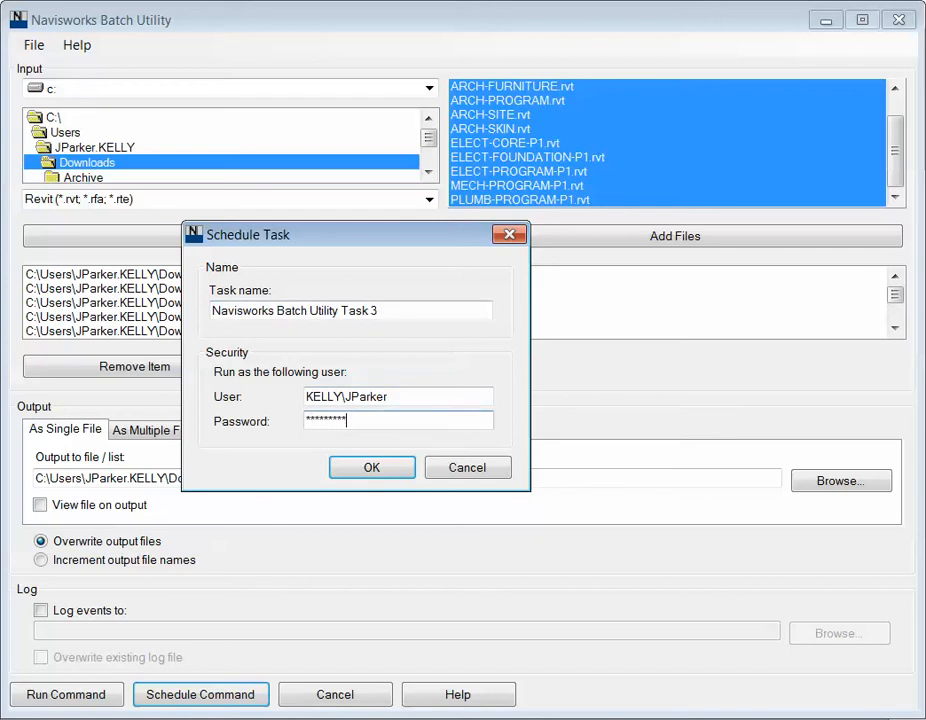
click(344, 470)
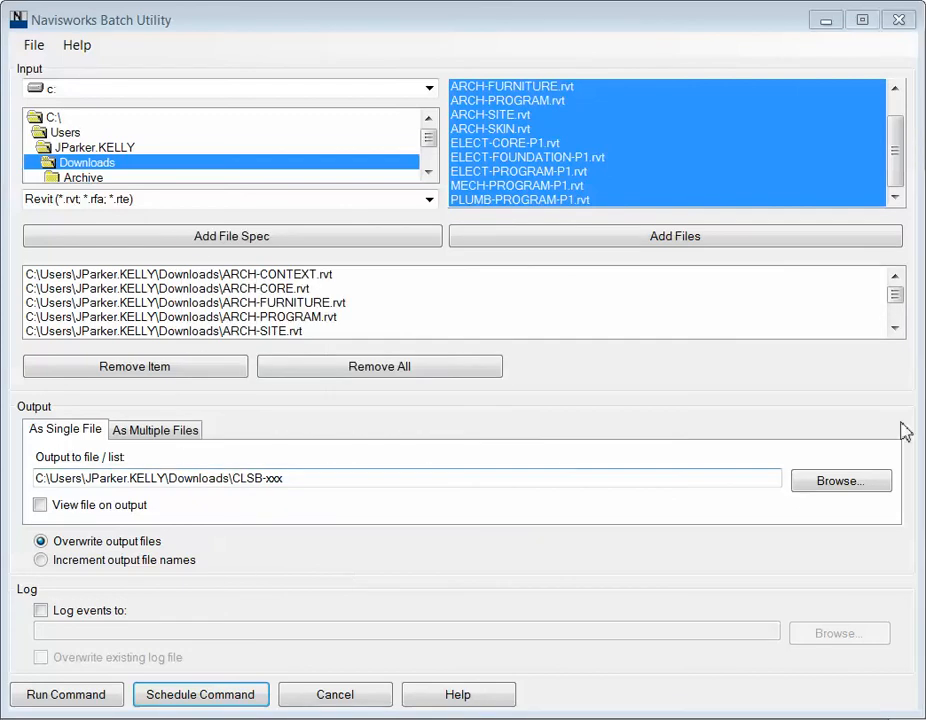
- Set and confirm the run-as account password in the task's properties
drag(337, 130, 403, 155)
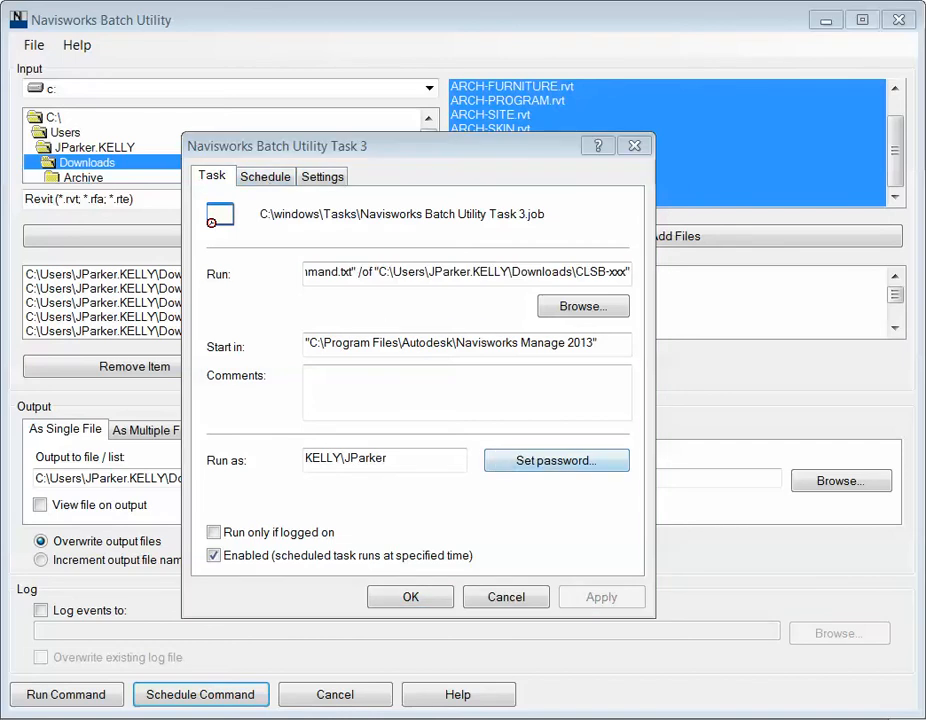
drag(535, 344, 395, 229)
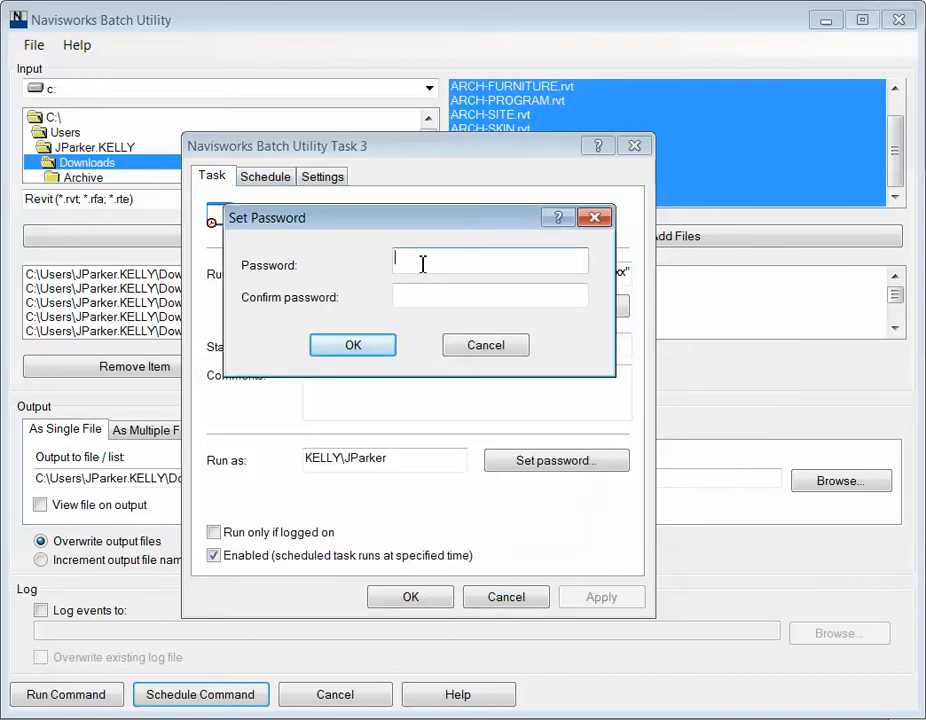
text(*****)
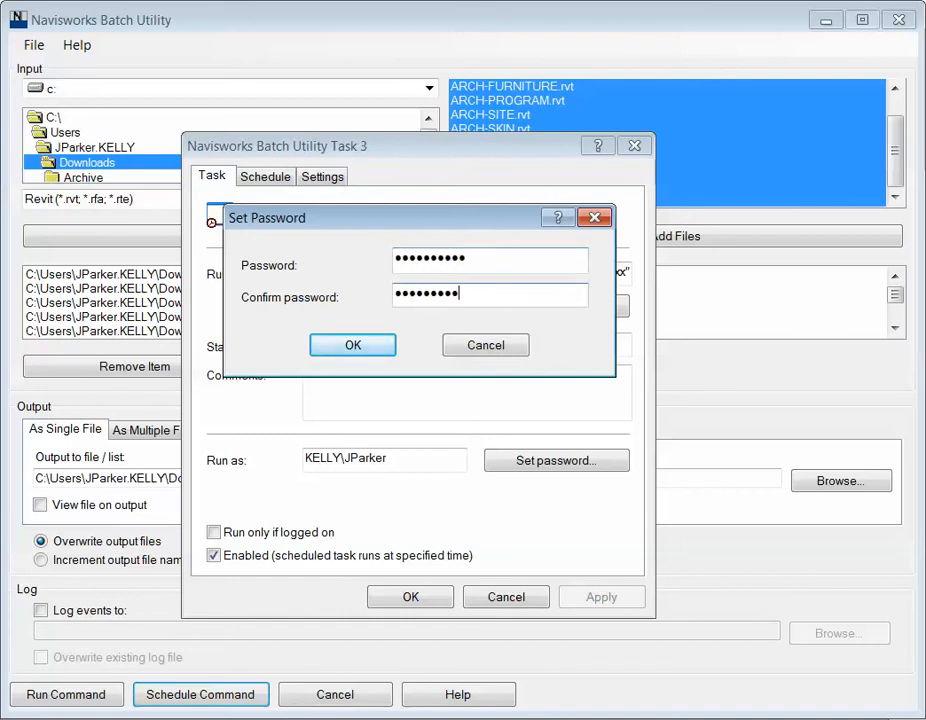
click(382, 345)
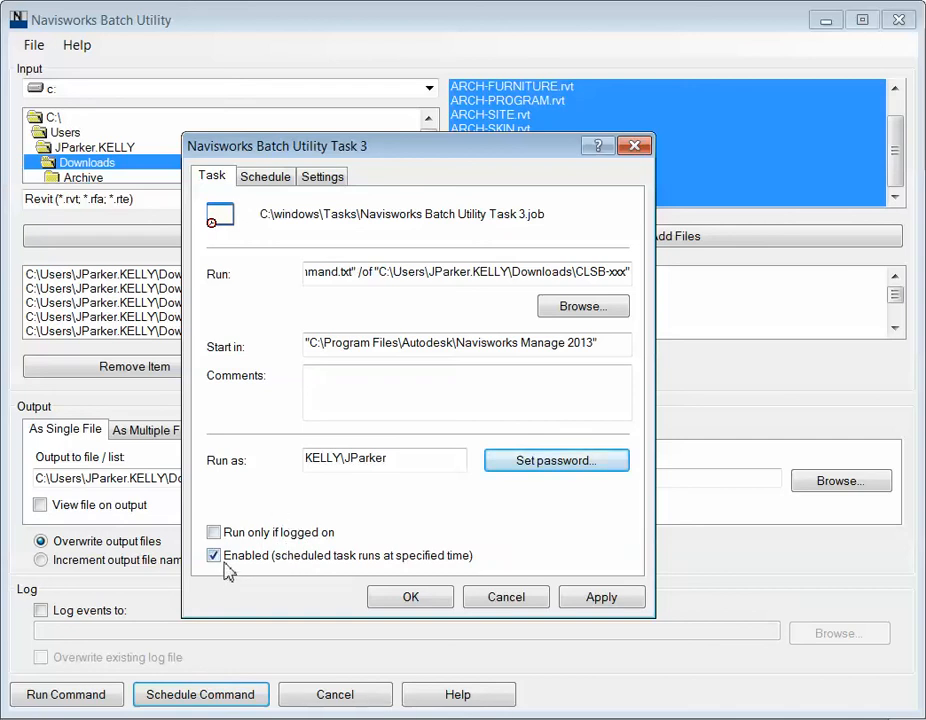
- Create a new schedule that runs the task once at 9:00 PM on October 10, 2012
click(265, 184)
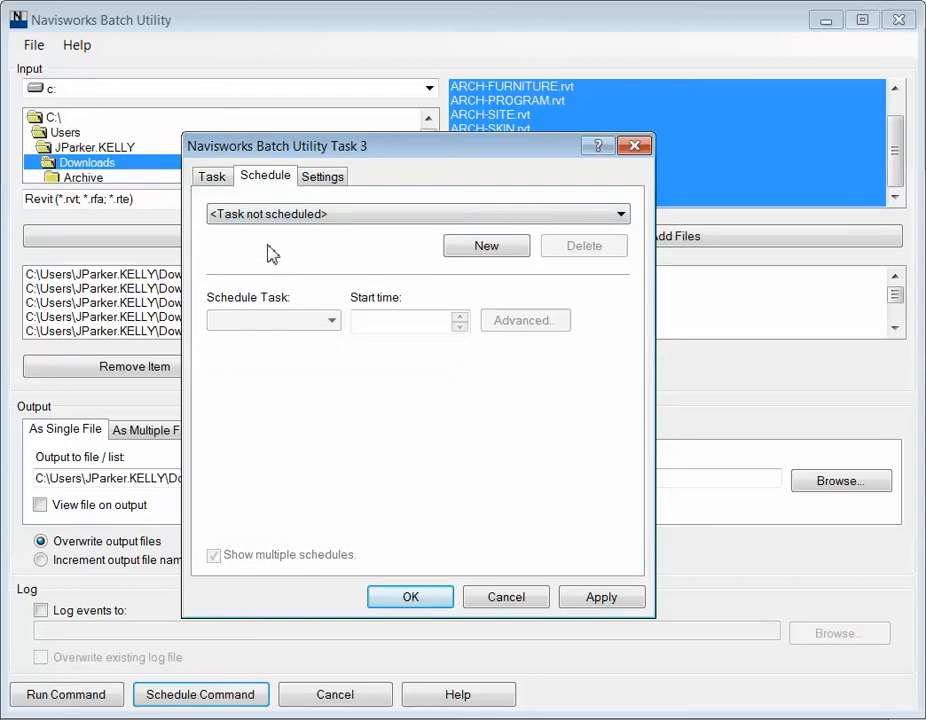
click(503, 257)
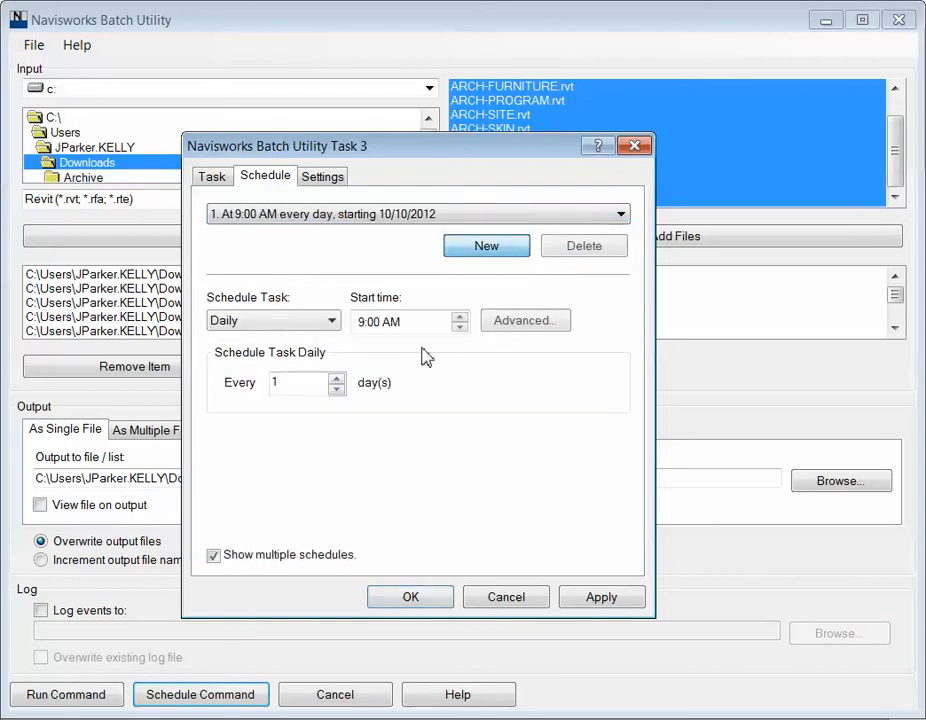
click(279, 222)
click(330, 221)
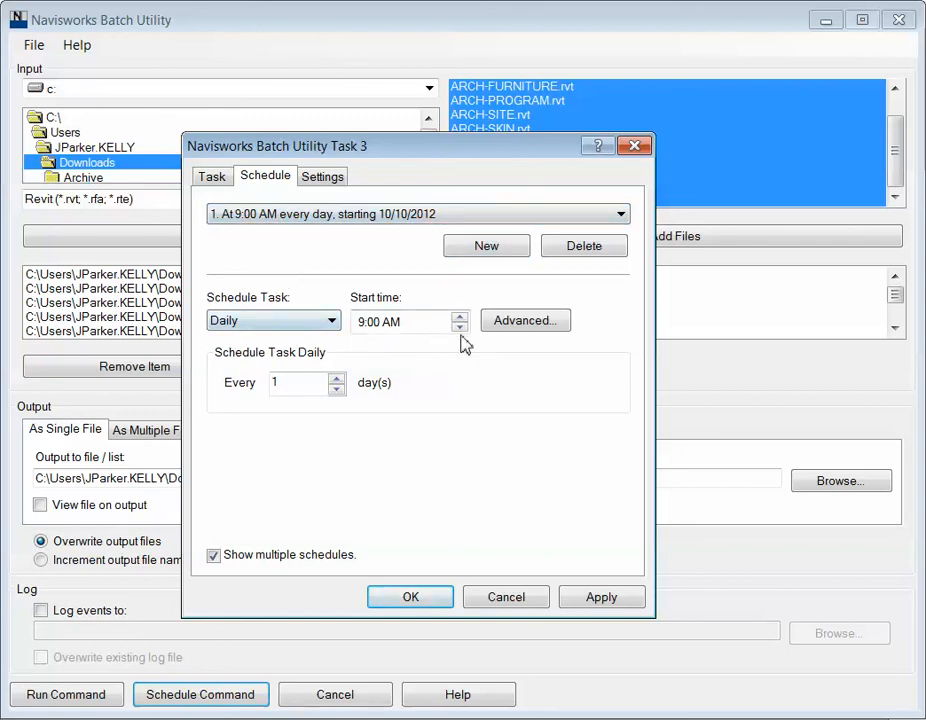
click(320, 326)
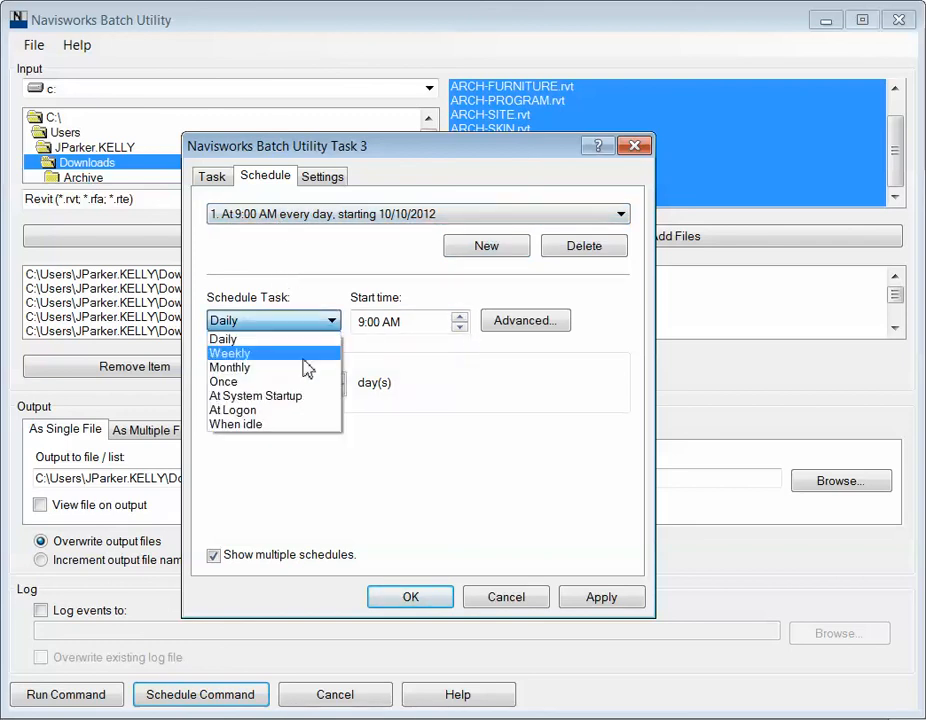
click(288, 382)
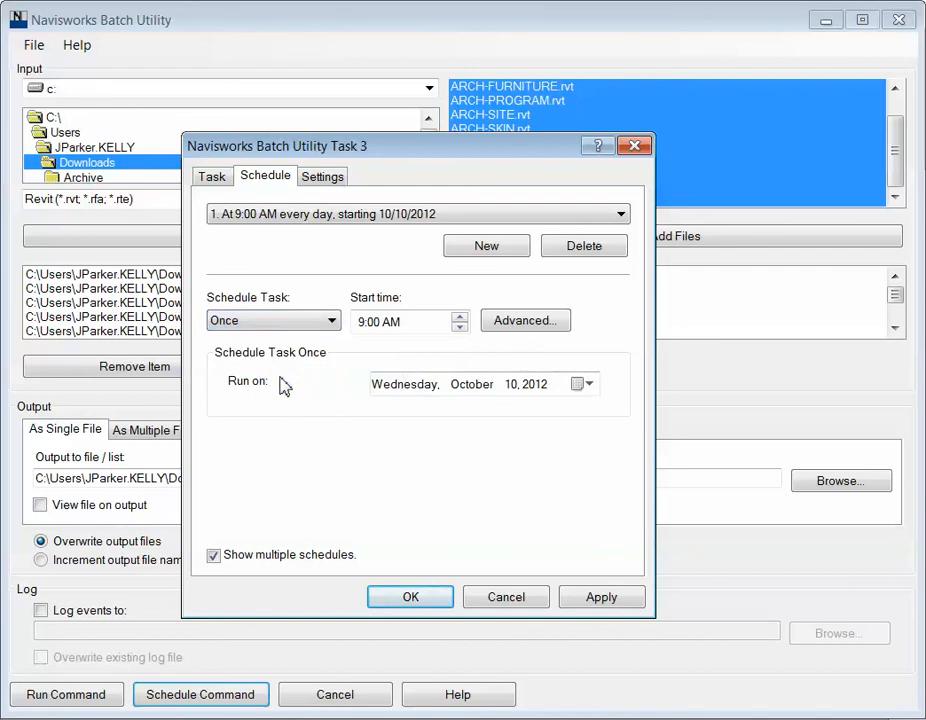
click(392, 321)
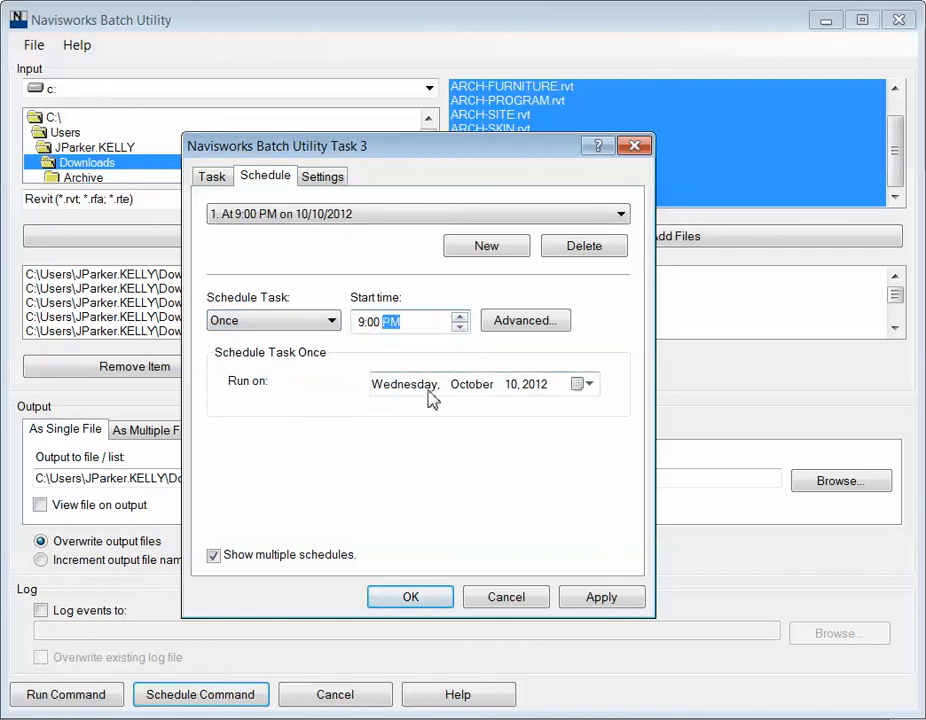
- Review the advanced schedule options for end date and task repetition without changing them
click(506, 326)
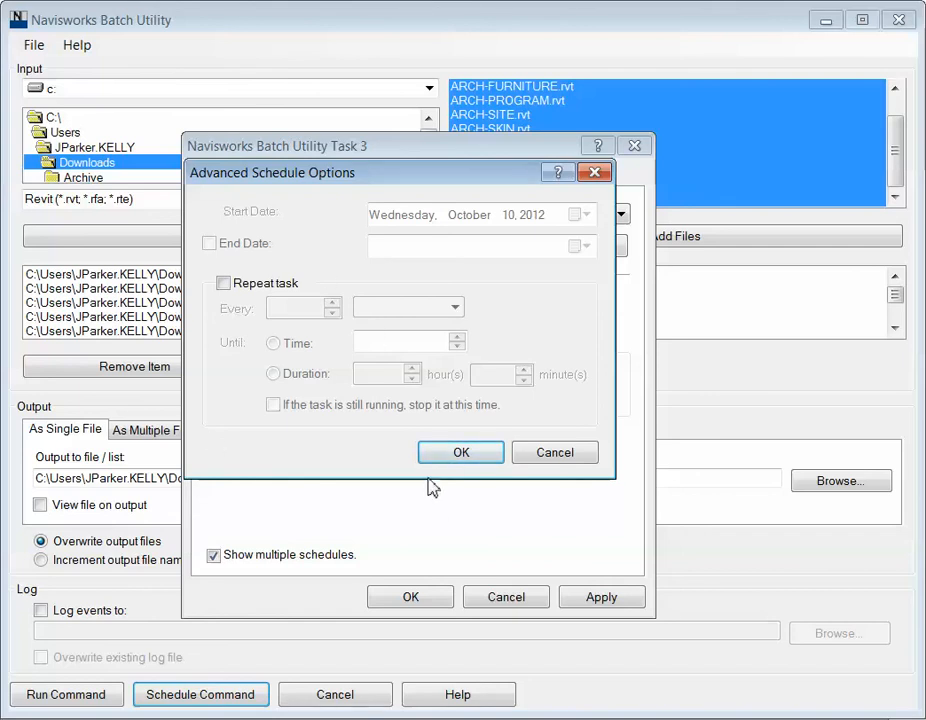
click(540, 455)
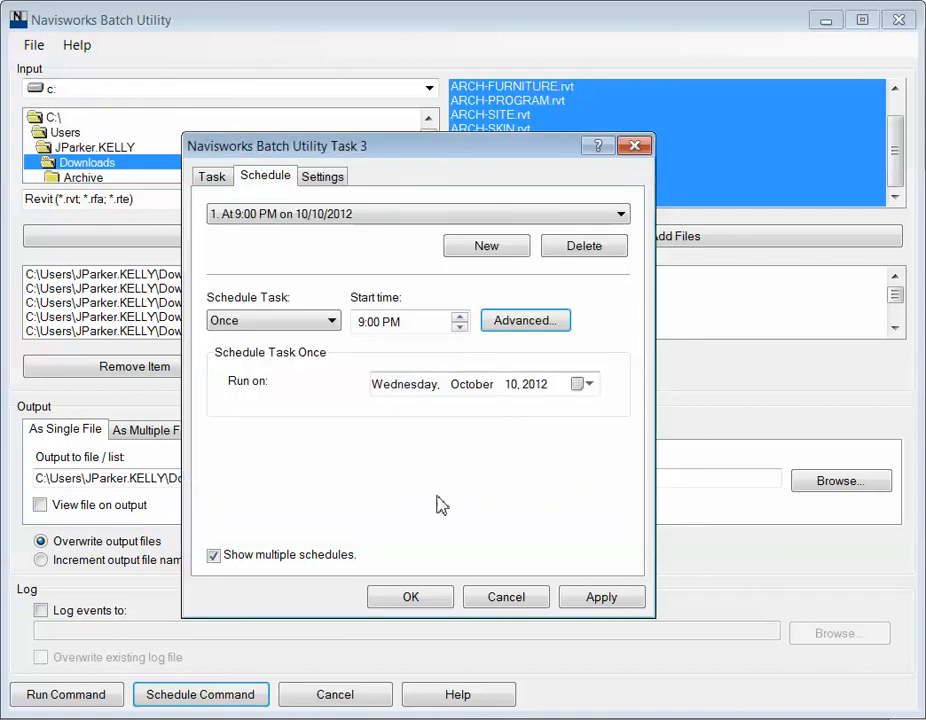
- Enable waking the computer to run the task and confirm the scheduled task's properties
click(320, 180)
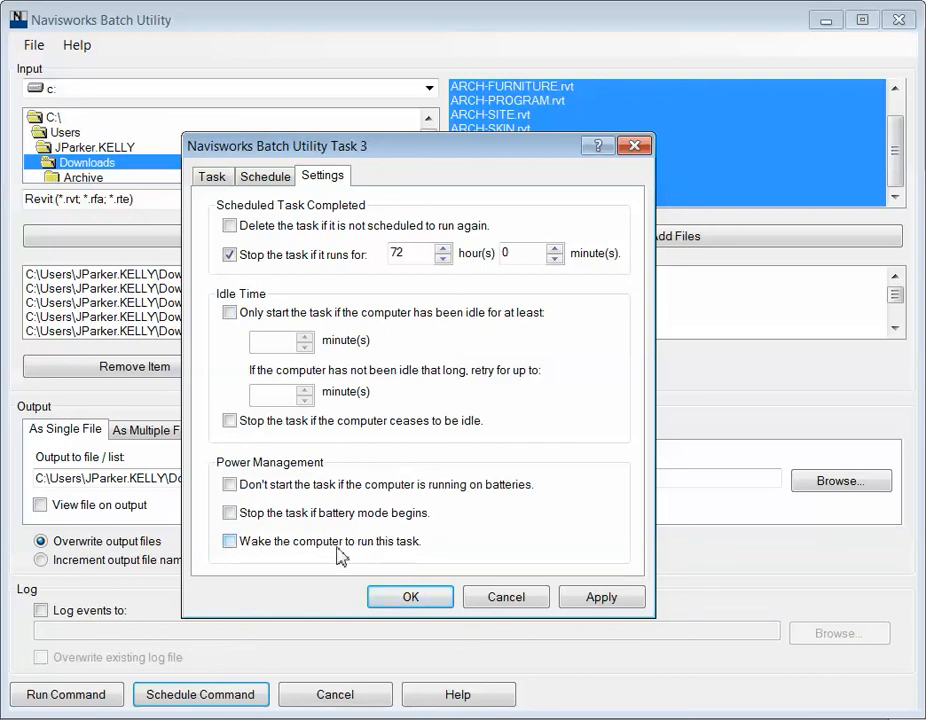
click(230, 542)
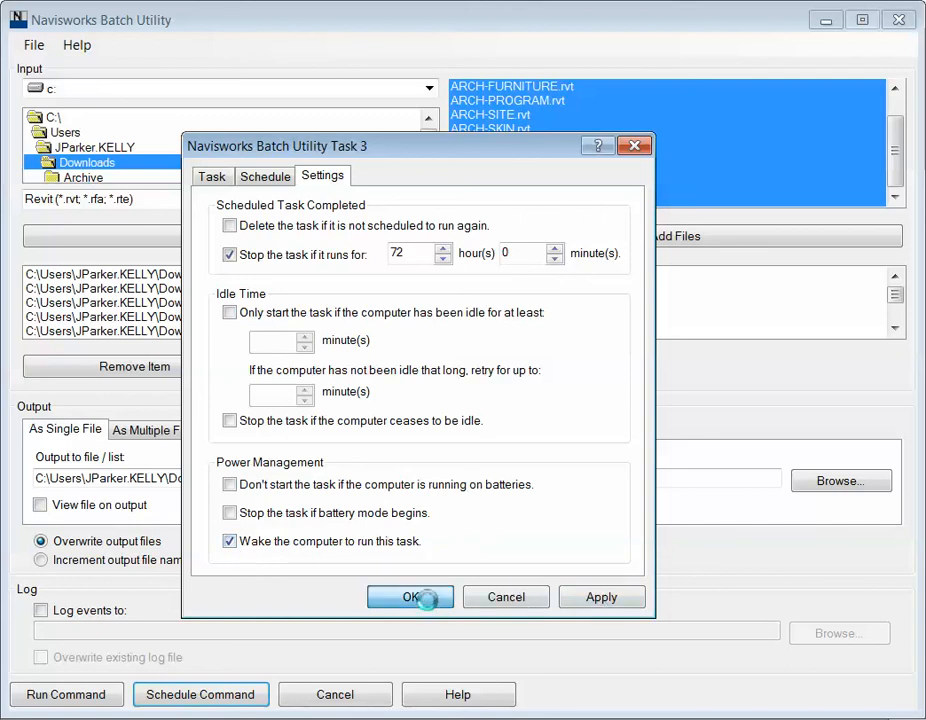
click(426, 602)
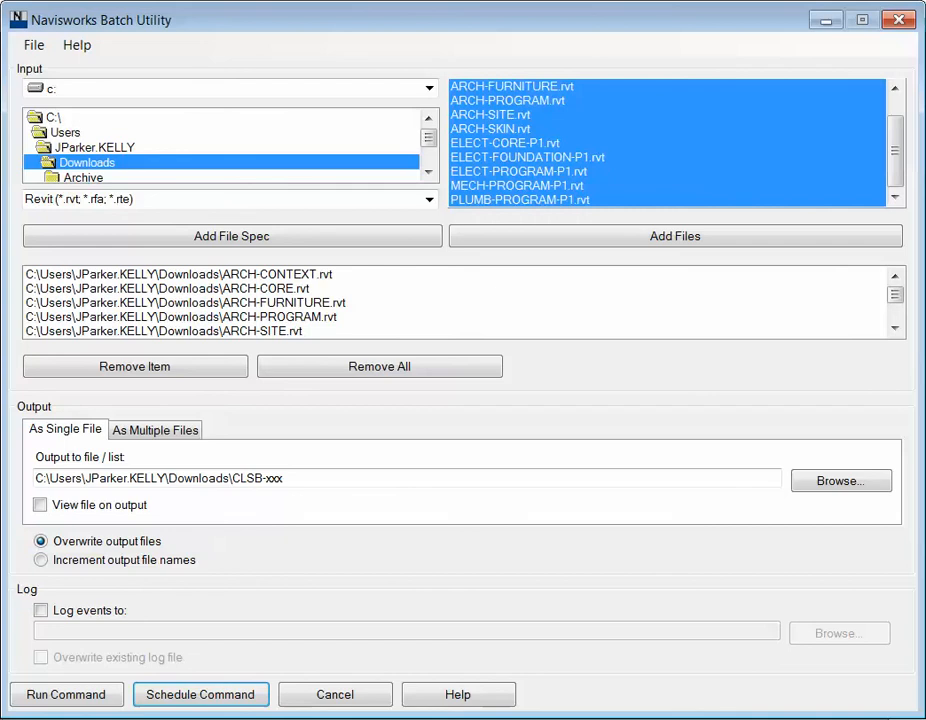
- Dismiss the notice about the borrowed license
drag(256, 272, 413, 258)
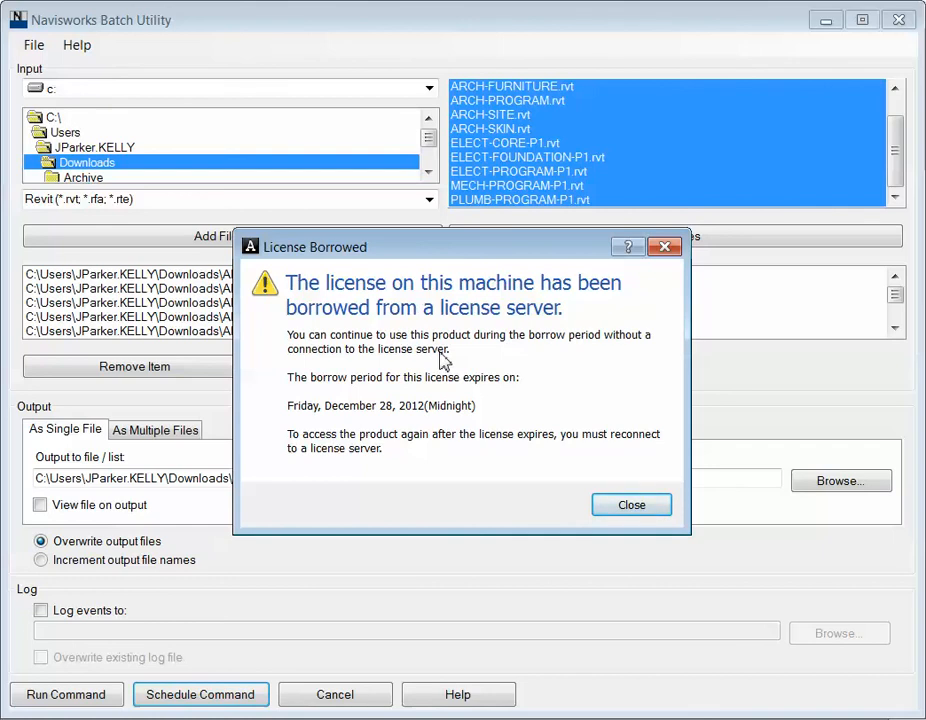
click(610, 512)
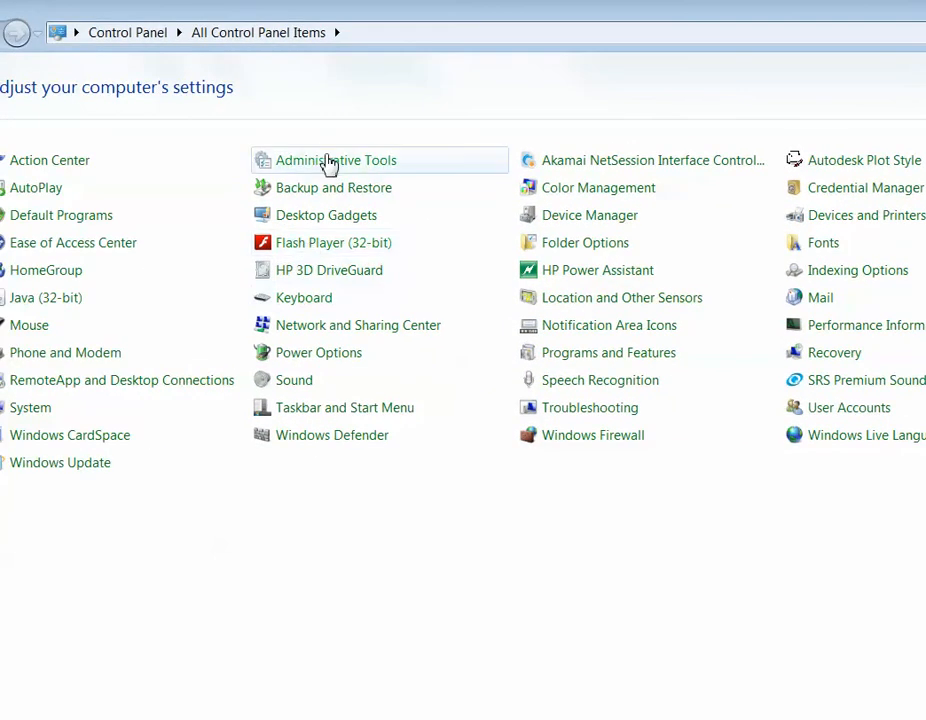
- Open Task Scheduler from the Control Panel's Administrative Tools and enlarge and reposition its window
click(330, 163)
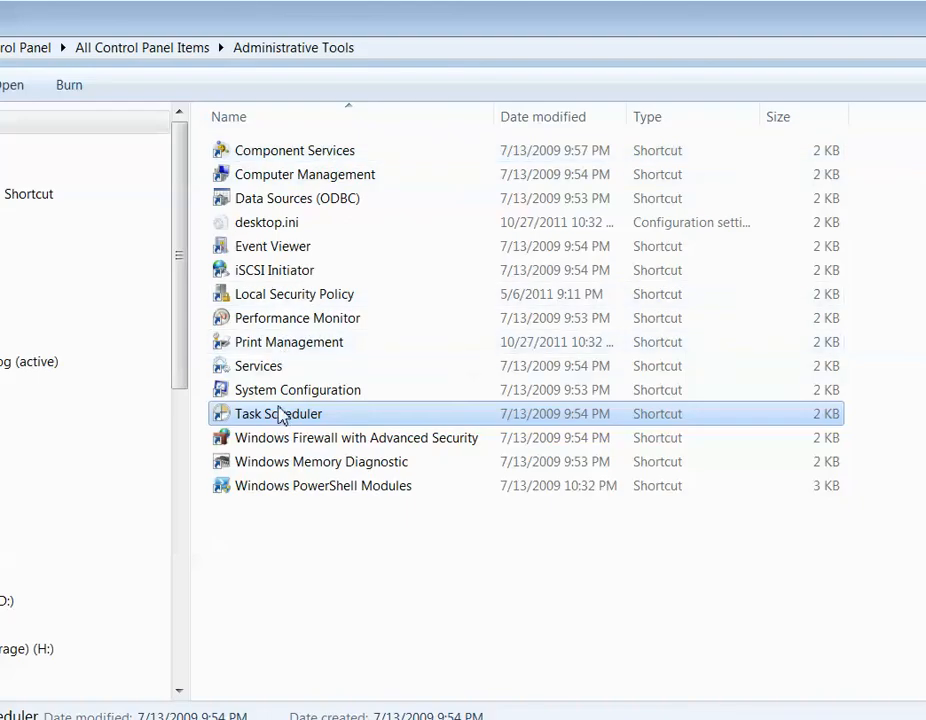
double_click(281, 416)
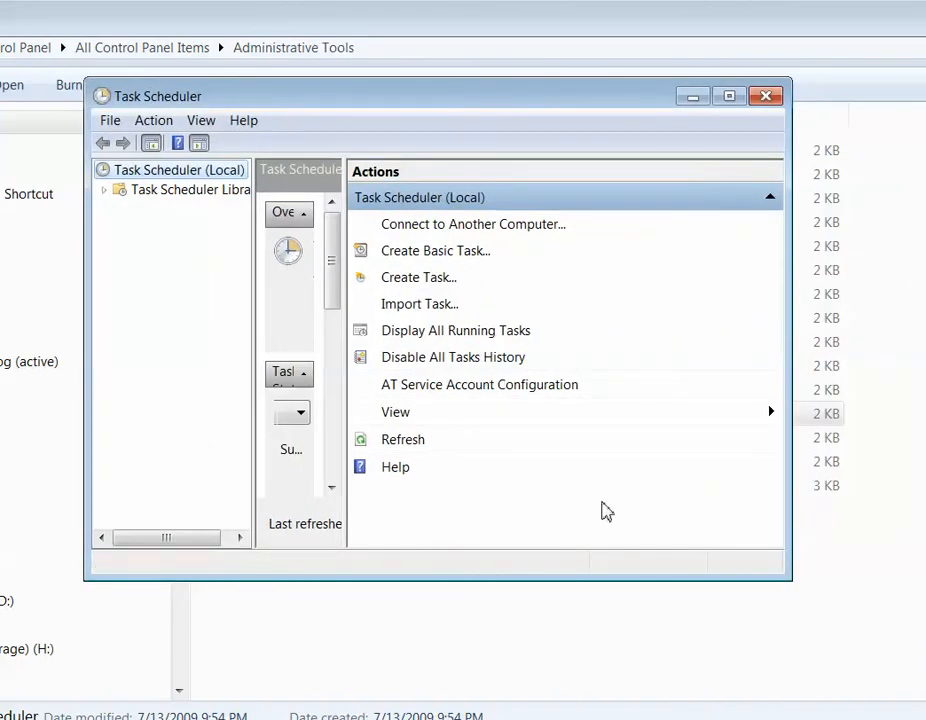
drag(86, 582, 0, 666)
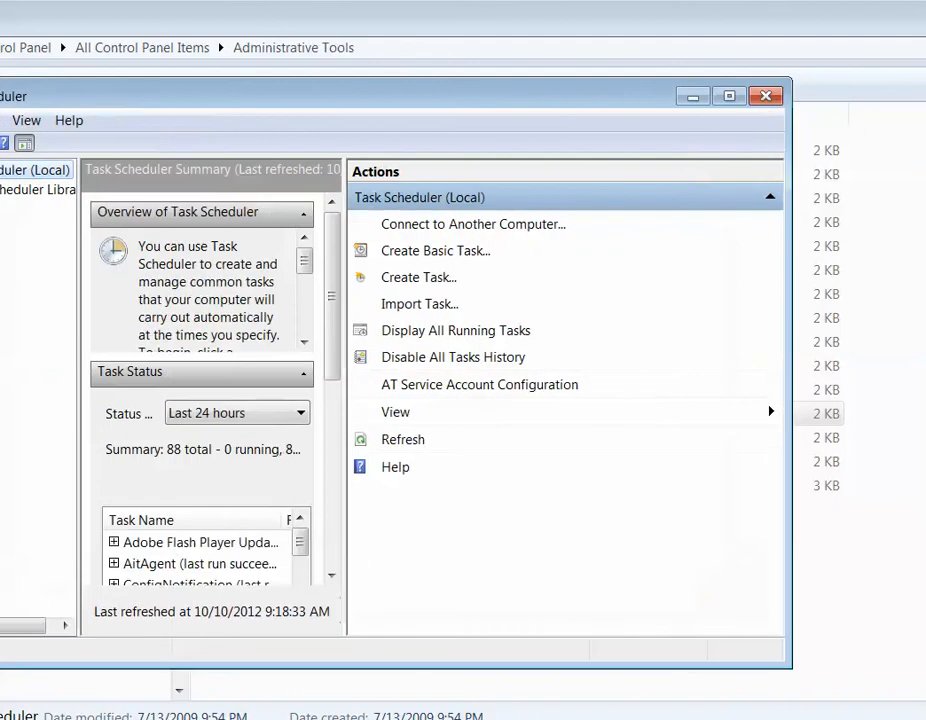
drag(294, 104, 424, 56)
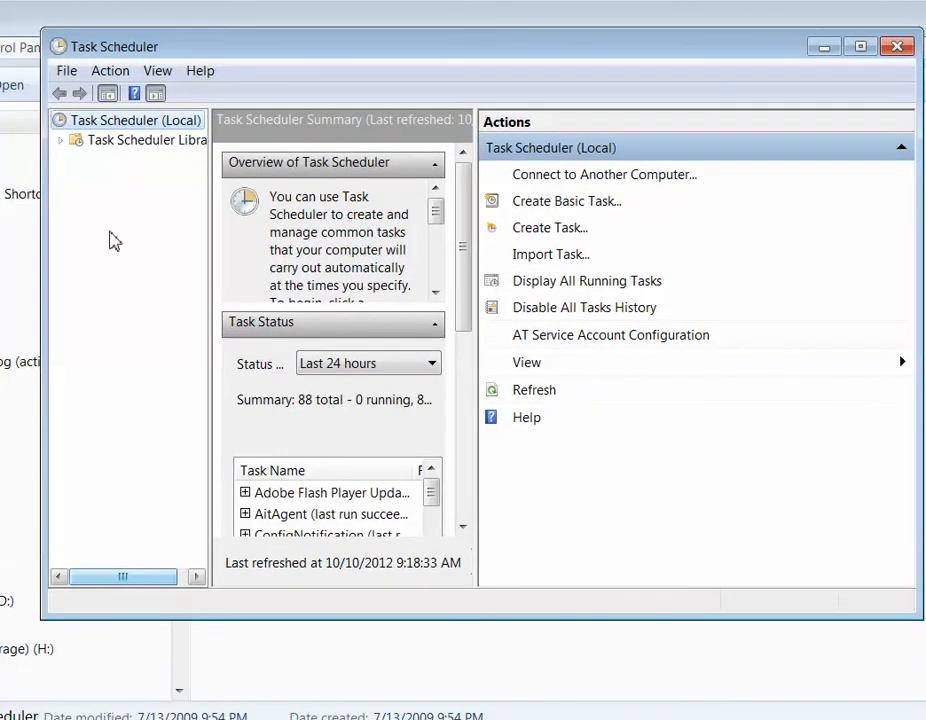
- Look for the Navisworks Batch Utility tasks in the task status list and display the Task Scheduler Library
click(436, 538)
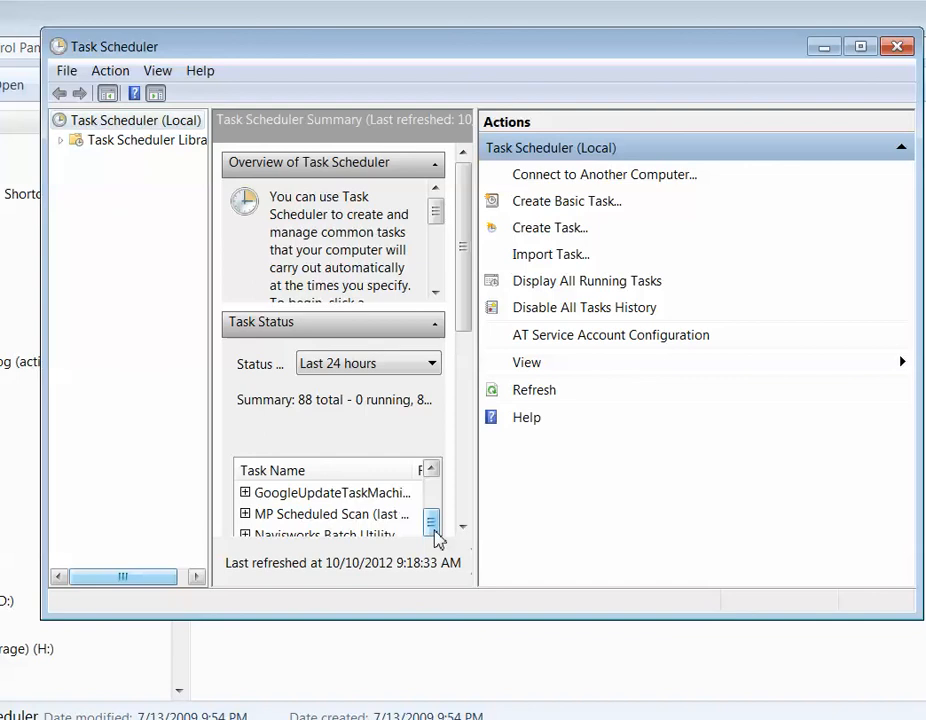
click(436, 535)
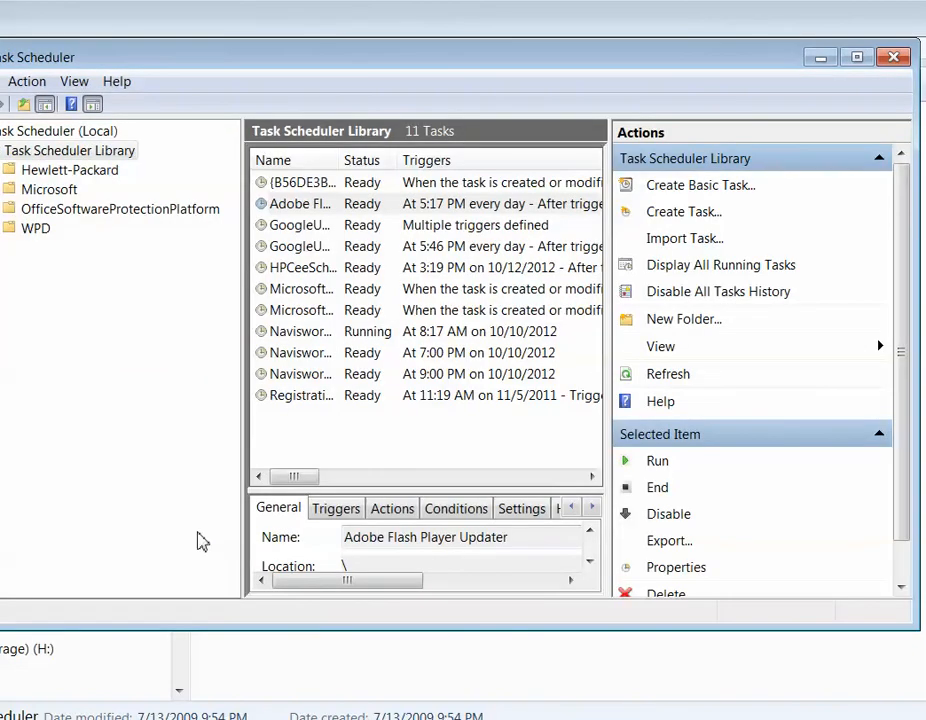
drag(56, 62, 87, 64)
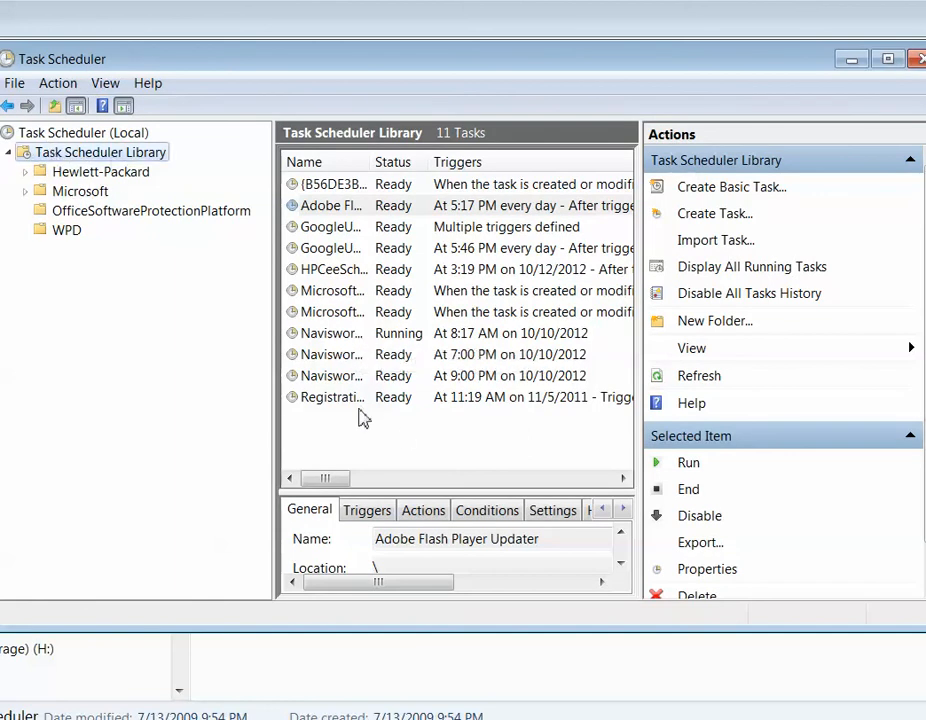
- Delete Navisworks Batch Utility Task 2, scheduled for 7:00 PM on 10/10/2012, from the Task Scheduler Library
click(320, 358)
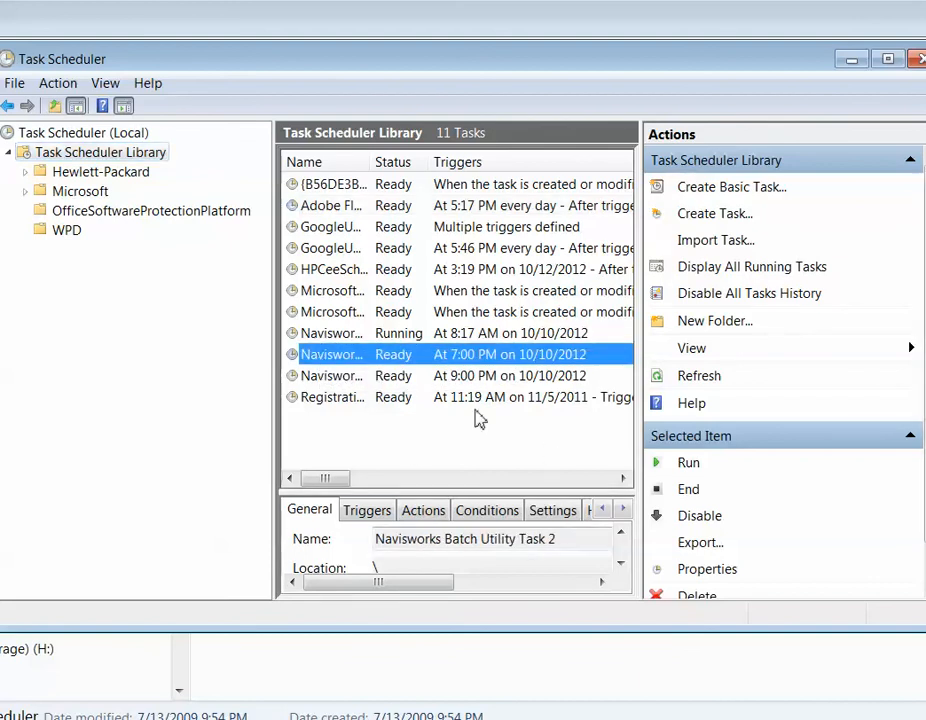
right_click(362, 362)
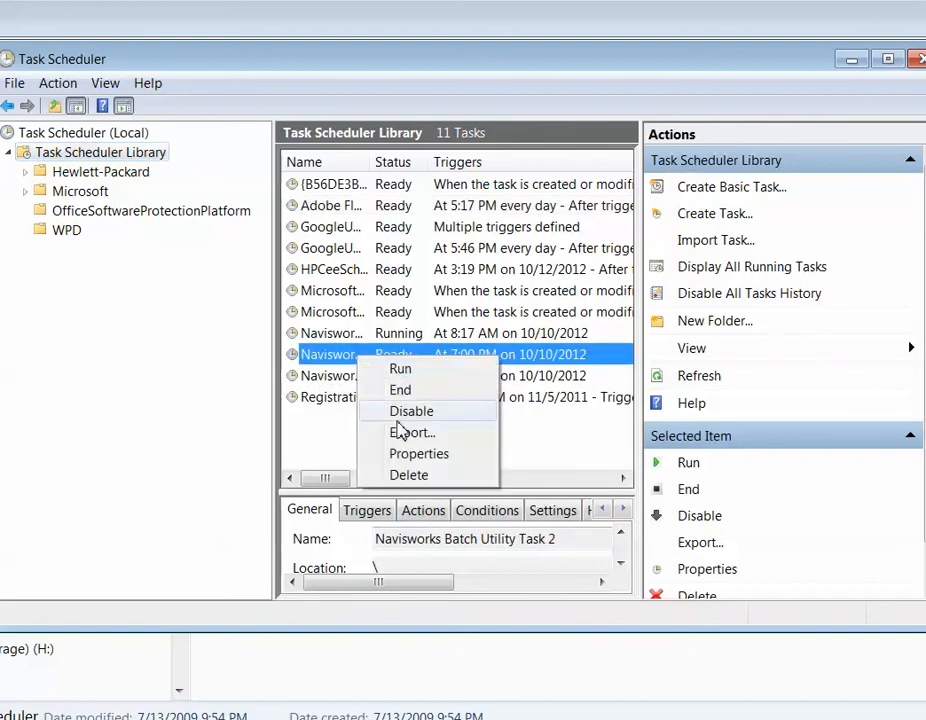
click(405, 476)
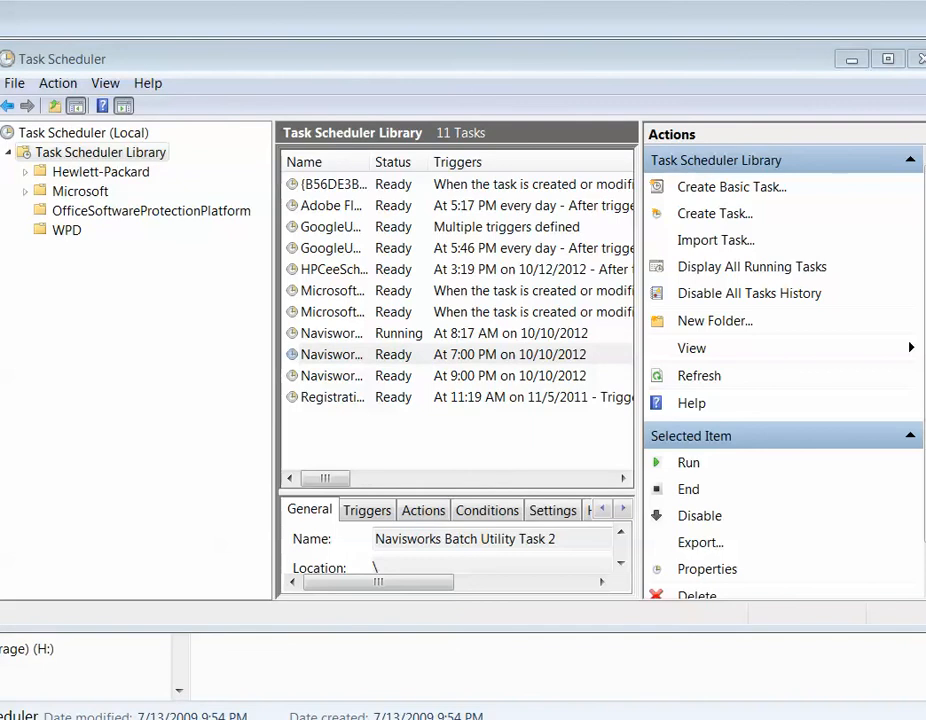
key(Return)
- Delete Navisworks Batch Utility Task 3, scheduled for 9:00 PM on 10/10/2012, from the library
click(330, 360)
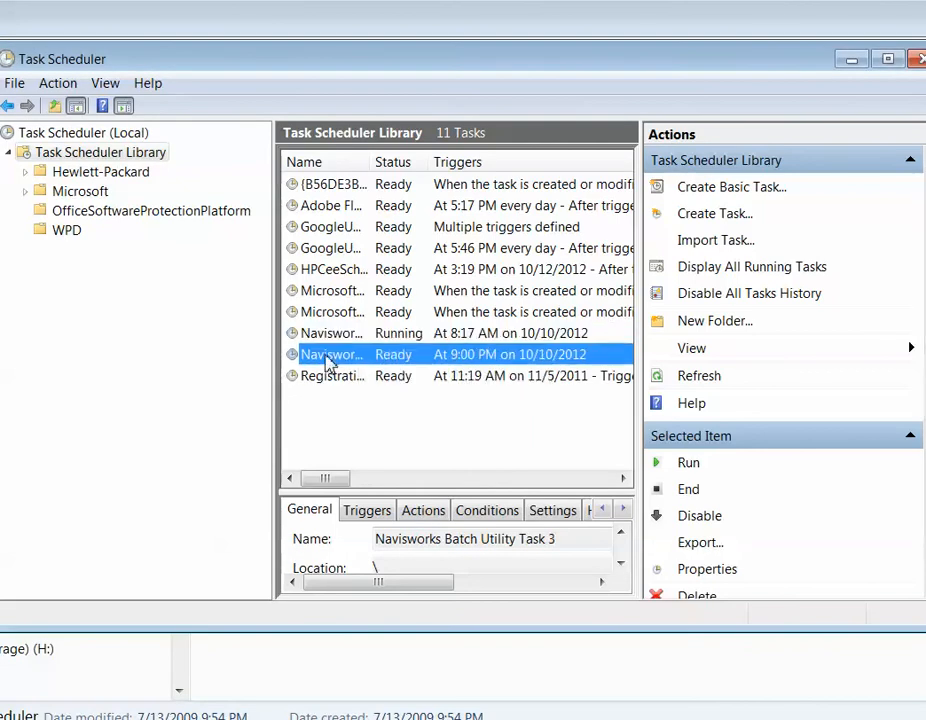
right_click(330, 360)
click(364, 473)
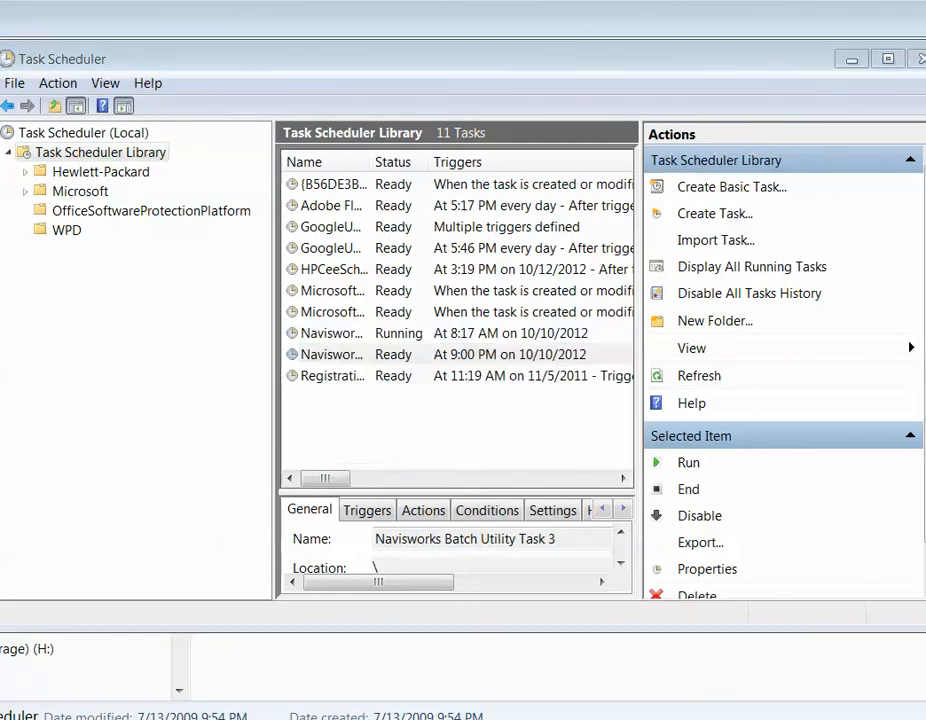
key(Return)
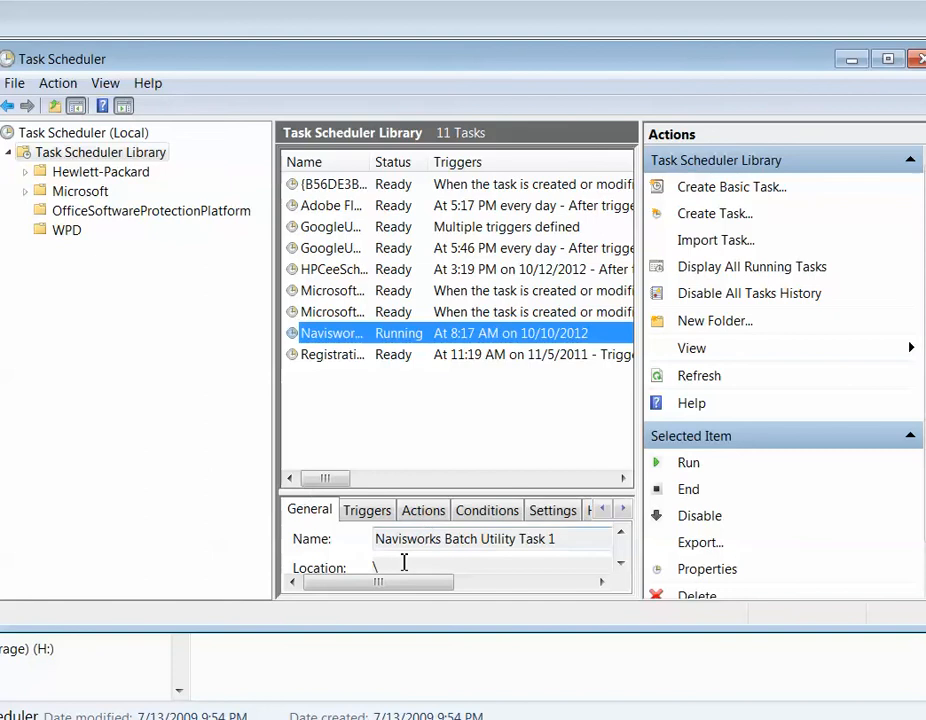